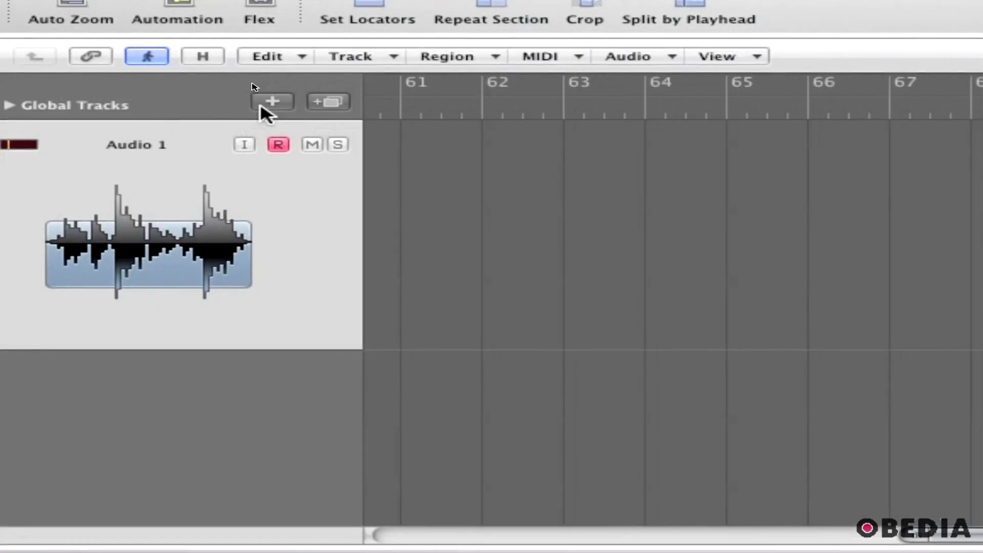
Step: Create a new Software Instrument track, Inst 1, with its own mixer channel strip
{"action": "left_click", "coordinate": [272, 102]}
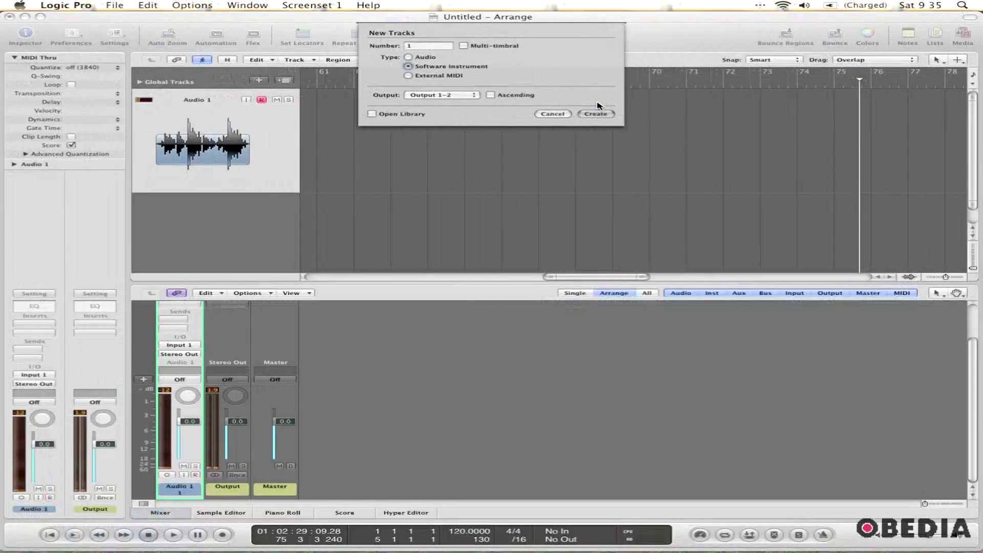
{"action": "left_click", "coordinate": [465, 110]}
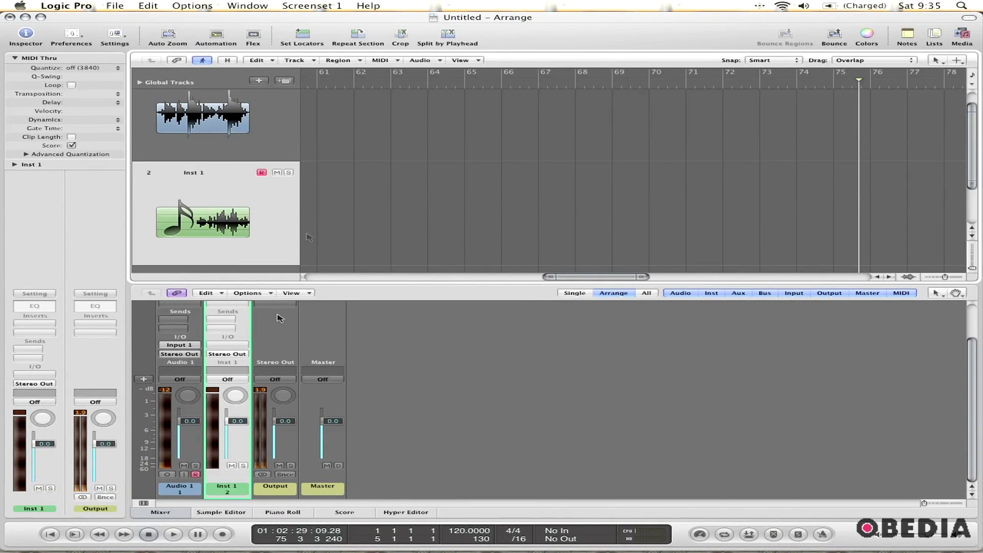
{"action": "left_click", "coordinate": [36, 376]}
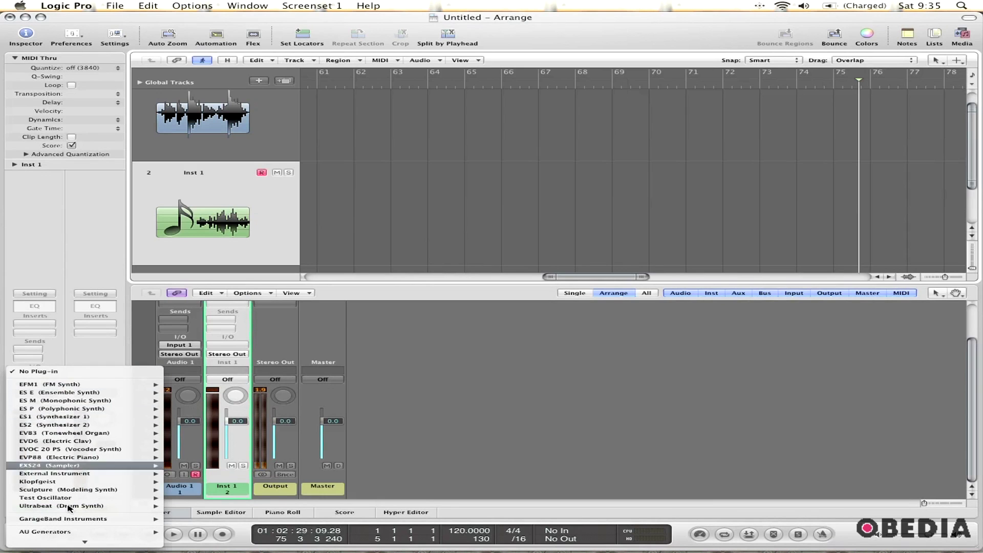
Step: Load Superior Drummer Multi Output (16xStereo) into Inst 1's instrument slot
{"action": "mouse_move", "coordinate": [135, 533]}
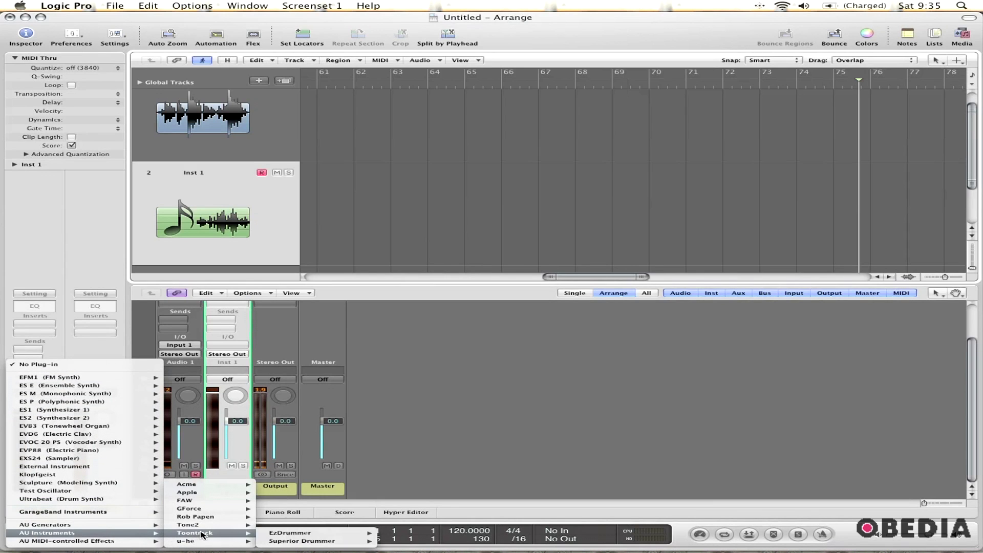
{"action": "mouse_move", "coordinate": [205, 533]}
{"action": "mouse_move", "coordinate": [300, 535]}
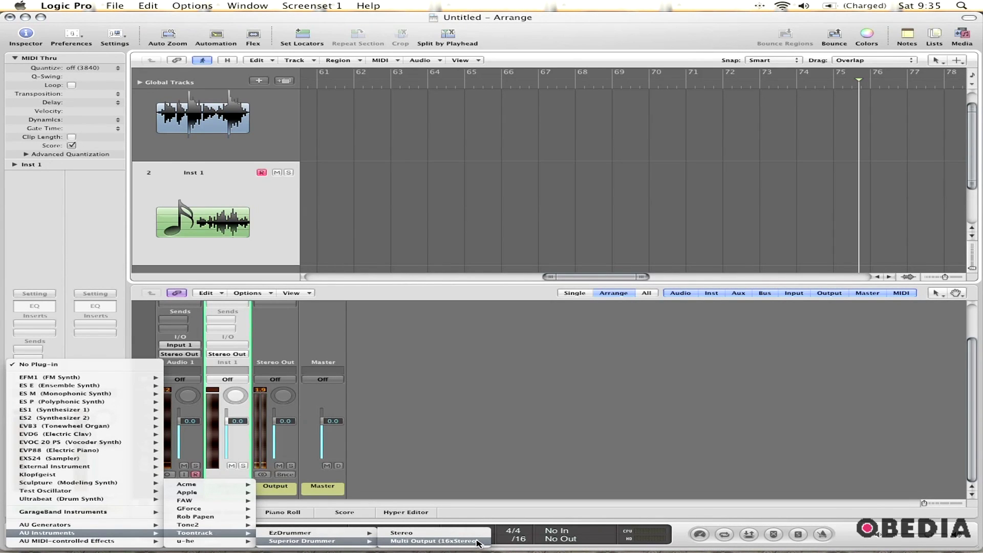
{"action": "left_click", "coordinate": [418, 542]}
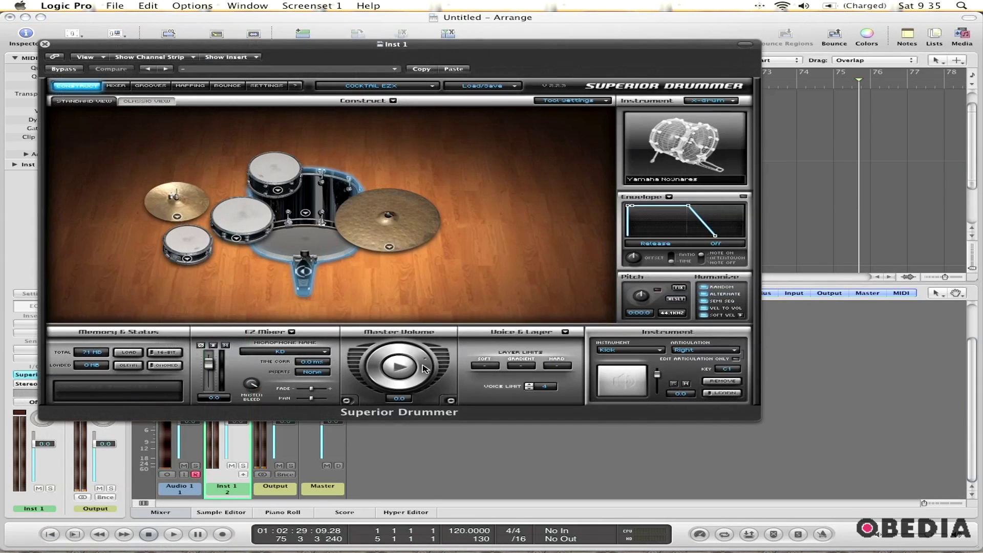
Step: Set Superior Drummer's mixer channels to Multichannel outputs, OUT 1/2 through OUT 11/12, then close it
{"action": "left_click_drag", "start_coordinate": [342, 49], "coordinate": [464, 22]}
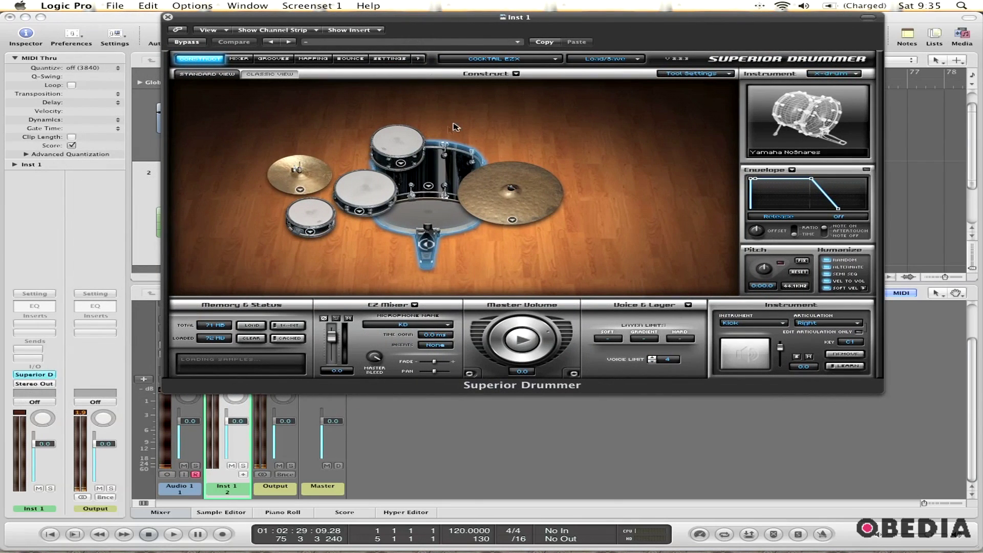
{"action": "left_click", "coordinate": [241, 58]}
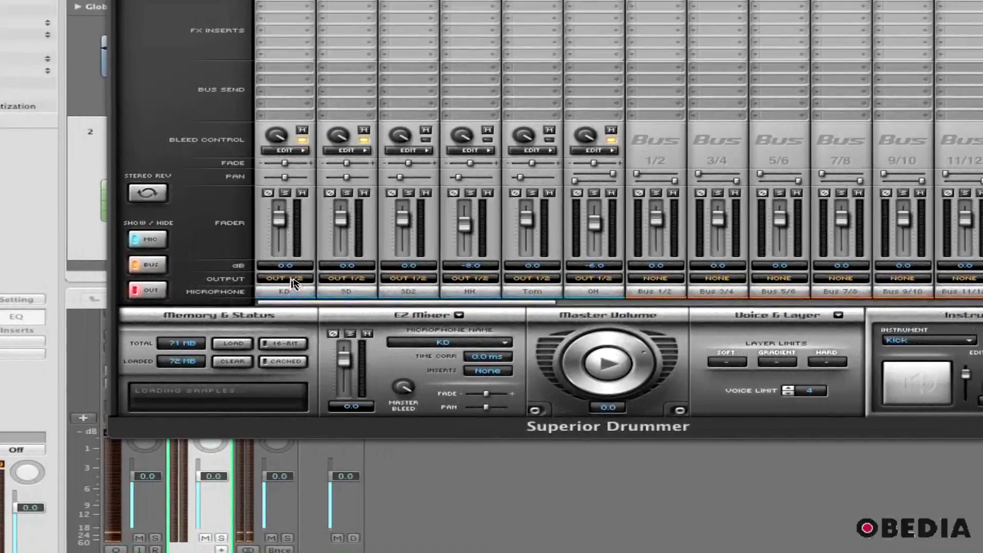
{"action": "left_click", "coordinate": [294, 284]}
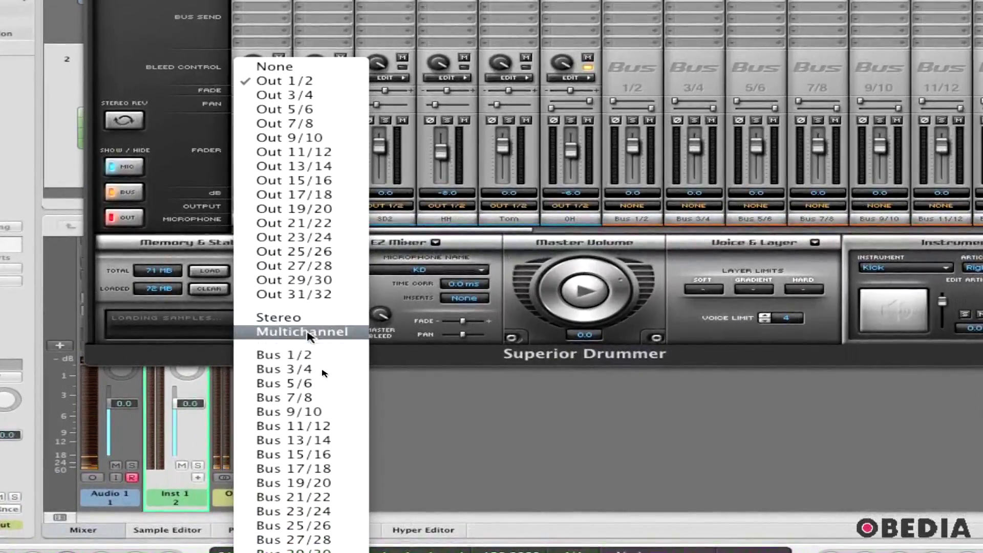
{"action": "left_click", "coordinate": [308, 336]}
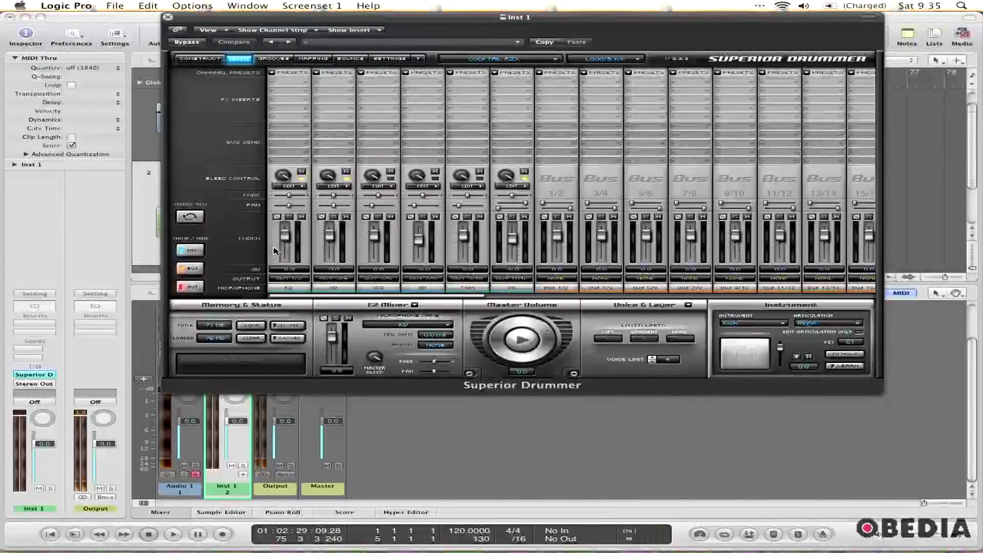
{"action": "left_click_drag", "start_coordinate": [434, 22], "coordinate": [403, 19]}
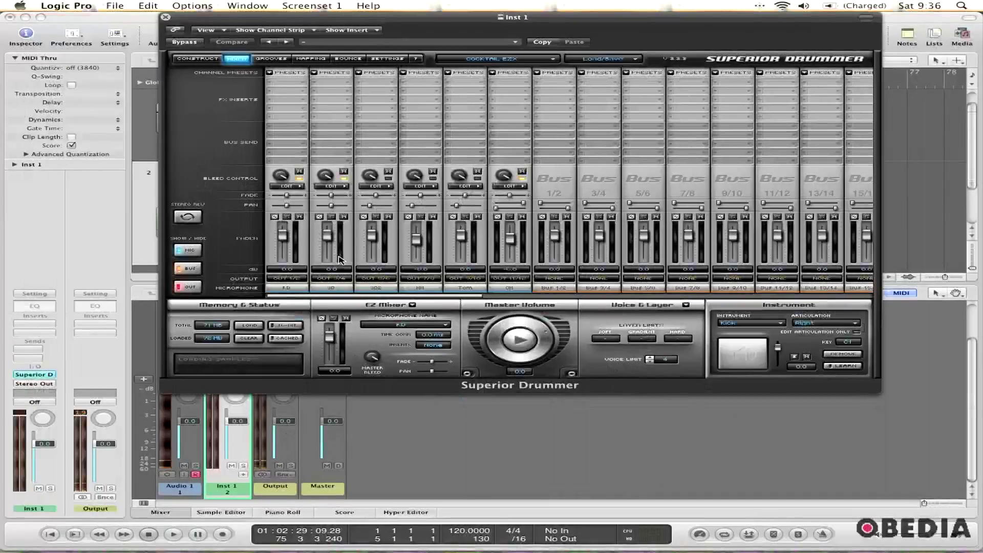
{"action": "left_click", "coordinate": [166, 17]}
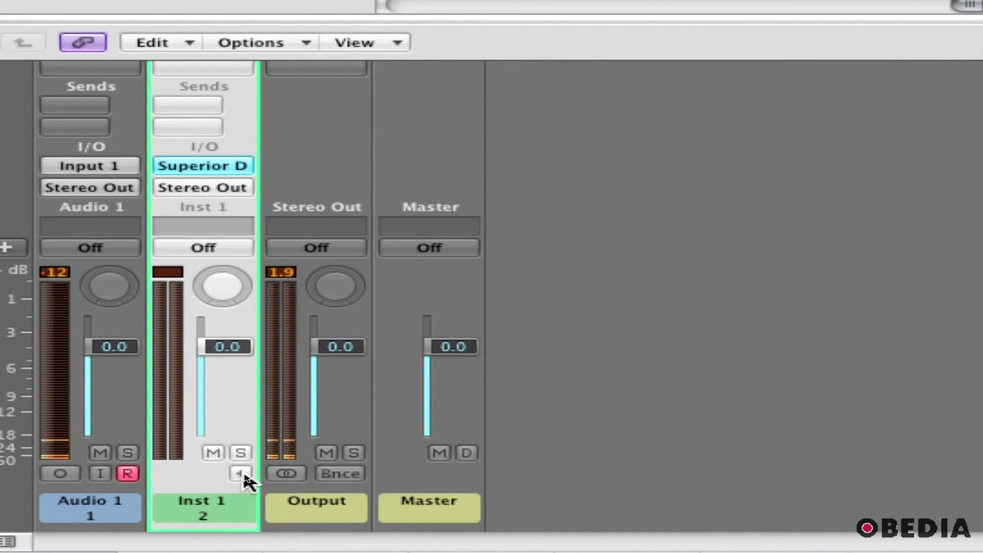
Step: Add six aux channels, Aux 1 through Aux 6, from the Inst 1 channel strip
{"action": "left_click", "coordinate": [242, 474]}
{"action": "left_click", "coordinate": [242, 474]}
{"action": "left_click", "coordinate": [242, 475]}
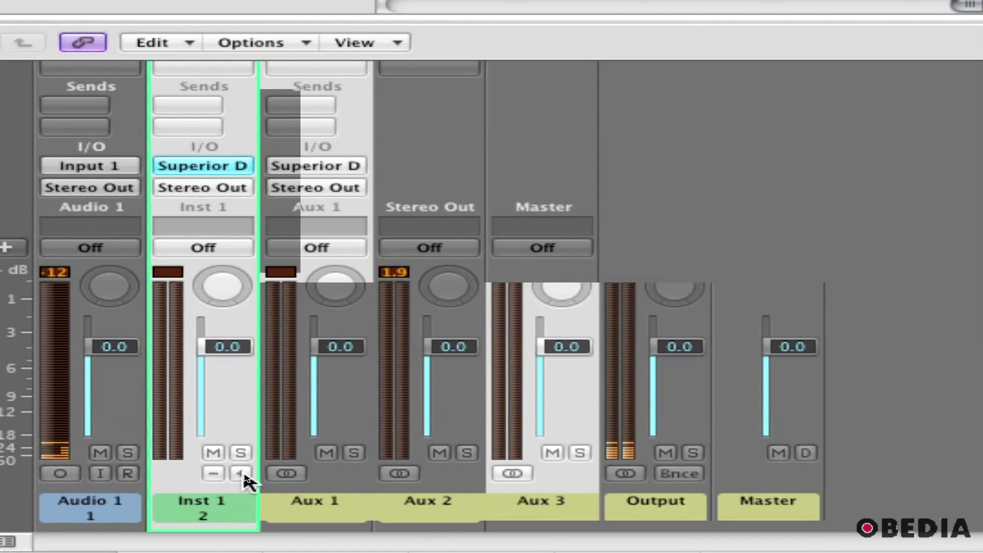
{"action": "left_click", "coordinate": [242, 474]}
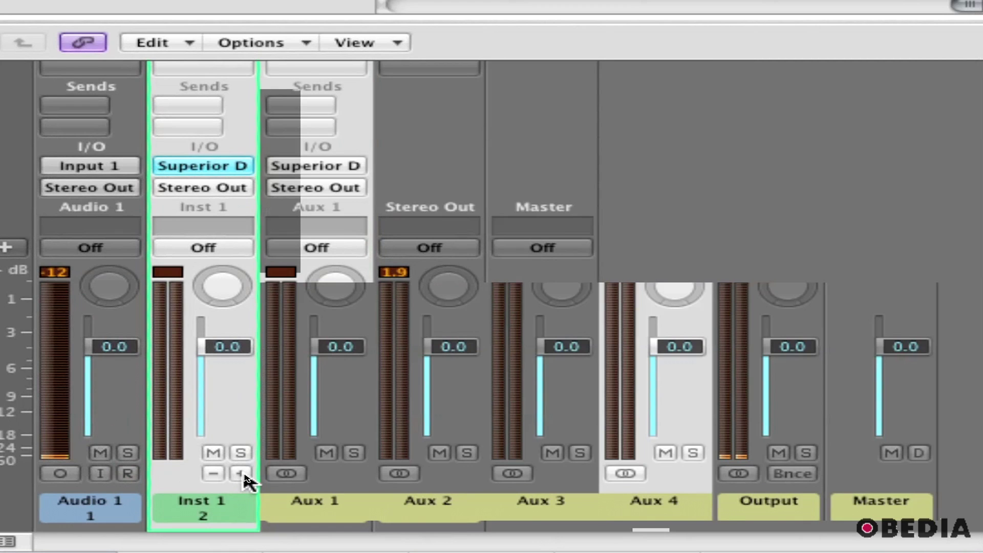
{"action": "left_click", "coordinate": [242, 474]}
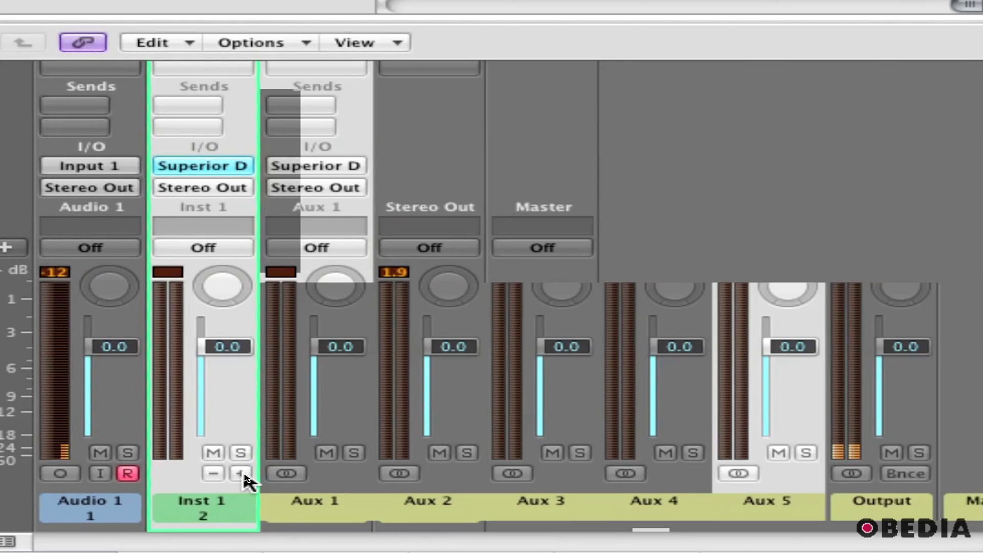
{"action": "left_click", "coordinate": [242, 475]}
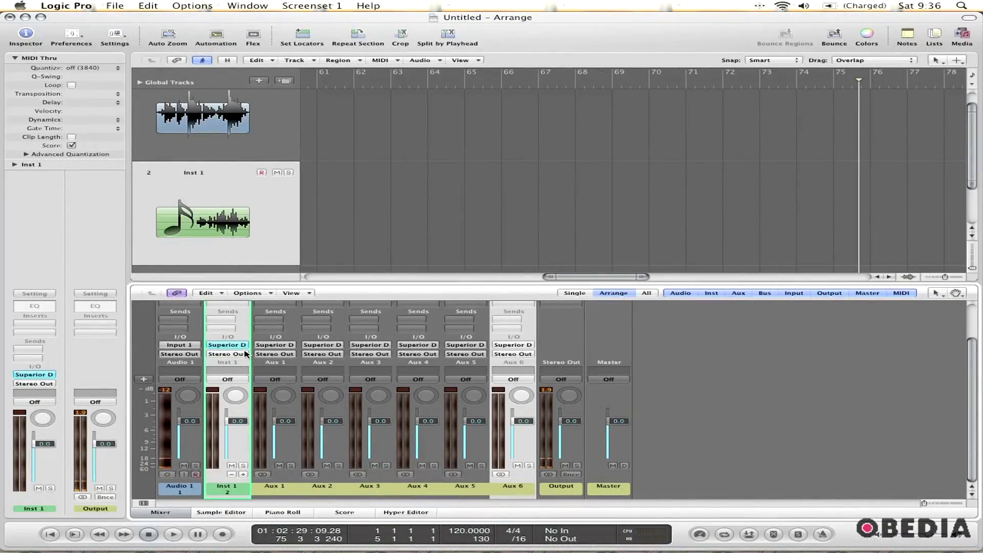
Step: Reopen Superior Drummer in its drum-kit view and solo the Inst 1 channel
{"action": "left_click", "coordinate": [40, 378]}
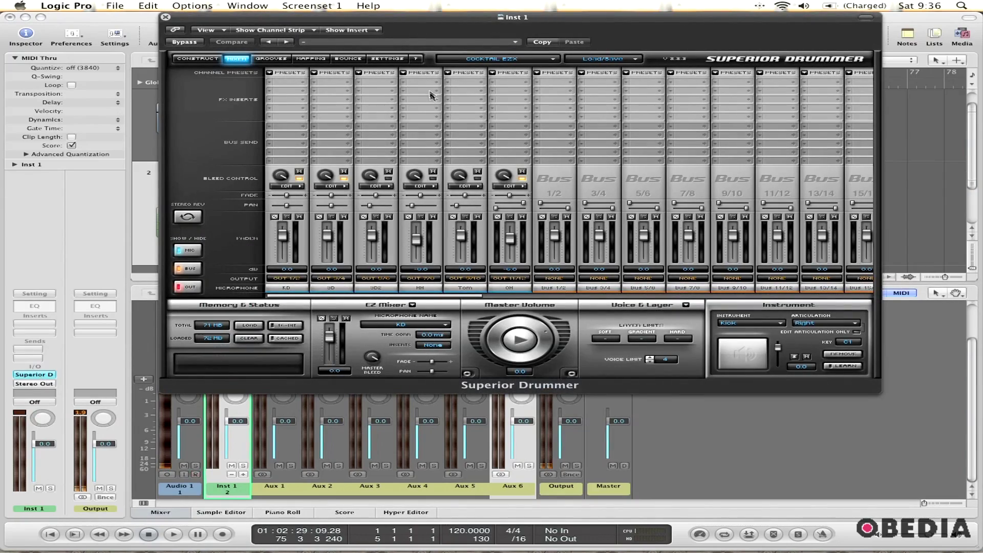
{"action": "left_click_drag", "start_coordinate": [416, 31], "coordinate": [455, 86]}
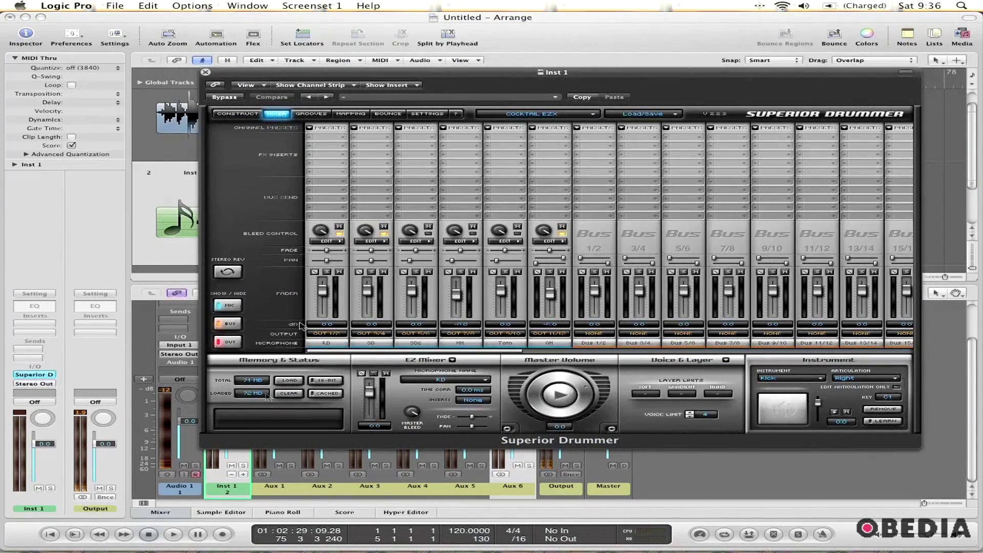
{"action": "left_click", "coordinate": [238, 114]}
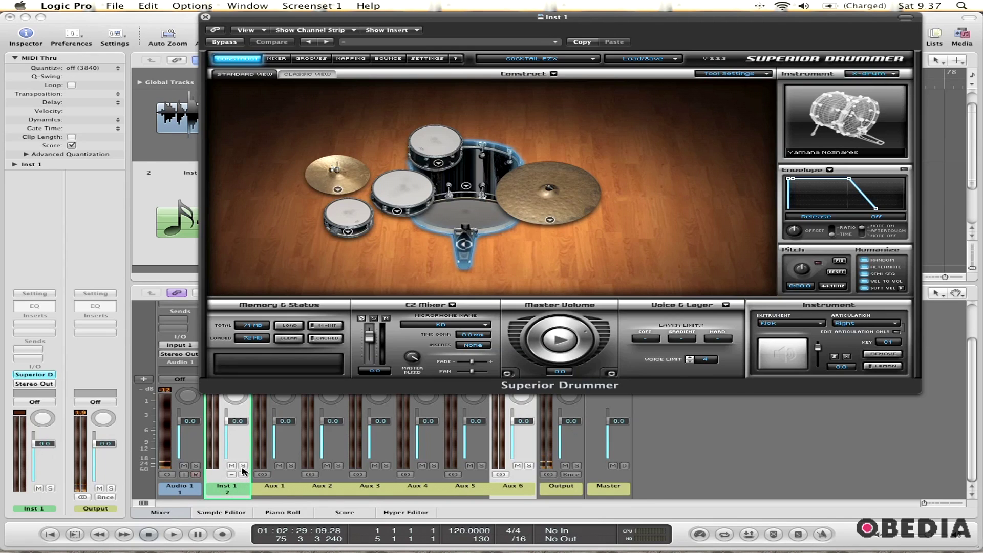
{"action": "left_click", "coordinate": [243, 467]}
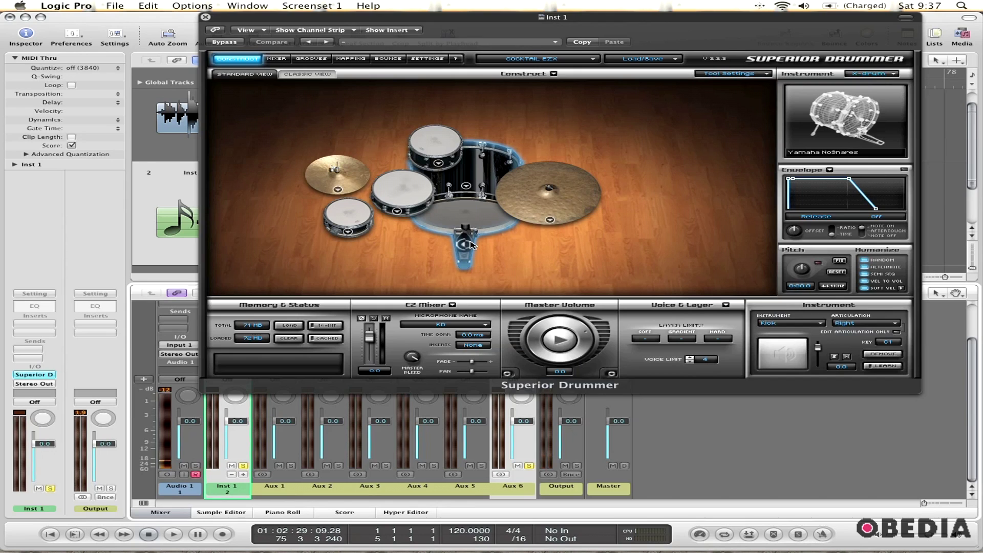
Step: Audition the kick drum and rack tom in Superior Drummer
{"action": "left_click", "coordinate": [472, 244]}
{"action": "left_click", "coordinate": [472, 245]}
{"action": "left_click", "coordinate": [472, 245]}
{"action": "left_click", "coordinate": [472, 245]}
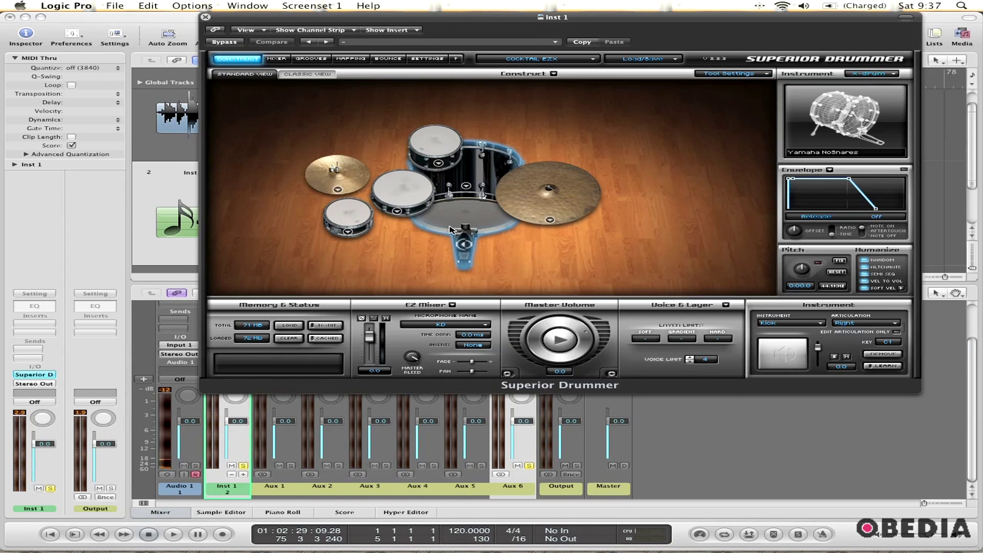
{"action": "left_click", "coordinate": [410, 193]}
{"action": "left_click", "coordinate": [410, 194]}
{"action": "left_click", "coordinate": [409, 193]}
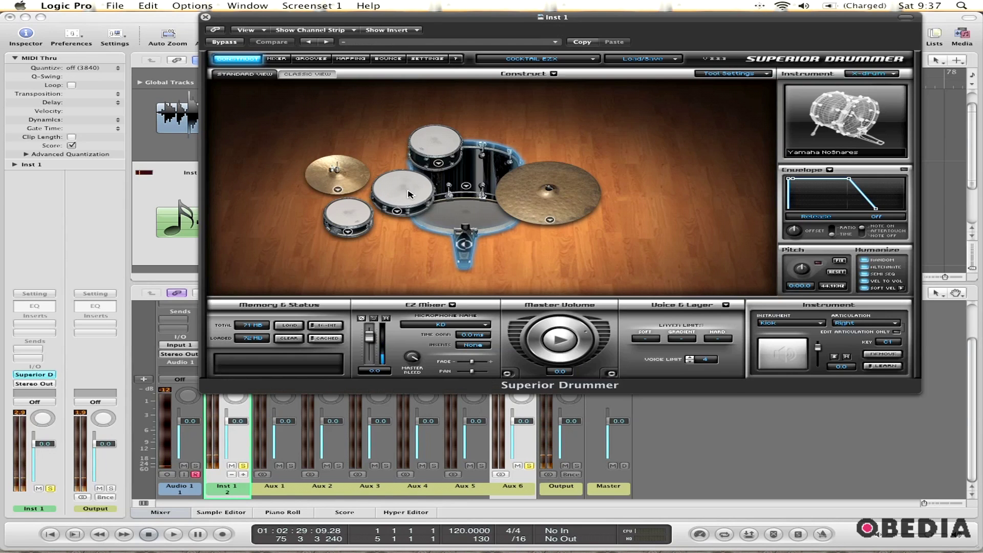
{"action": "left_click", "coordinate": [482, 235]}
Step: Solo Aux 1, check the per-drum output routing, and audition the rack and small toms
{"action": "left_click", "coordinate": [244, 466]}
{"action": "left_click", "coordinate": [291, 466]}
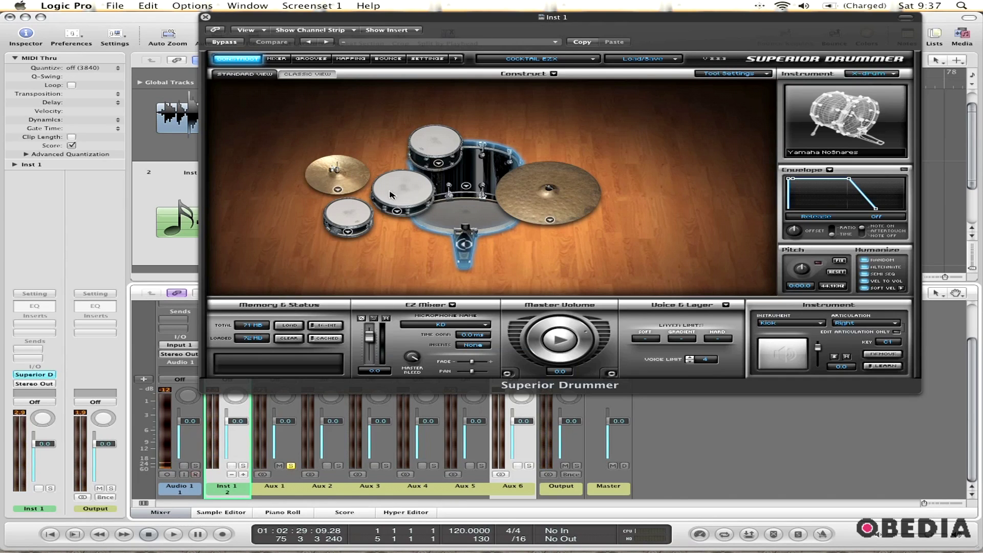
{"action": "left_click", "coordinate": [277, 59]}
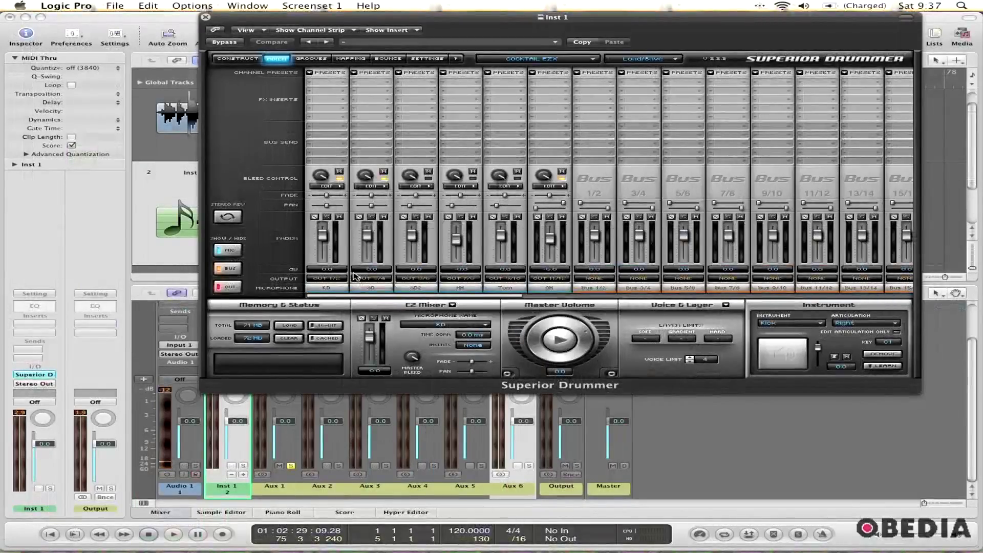
{"action": "left_click", "coordinate": [252, 59]}
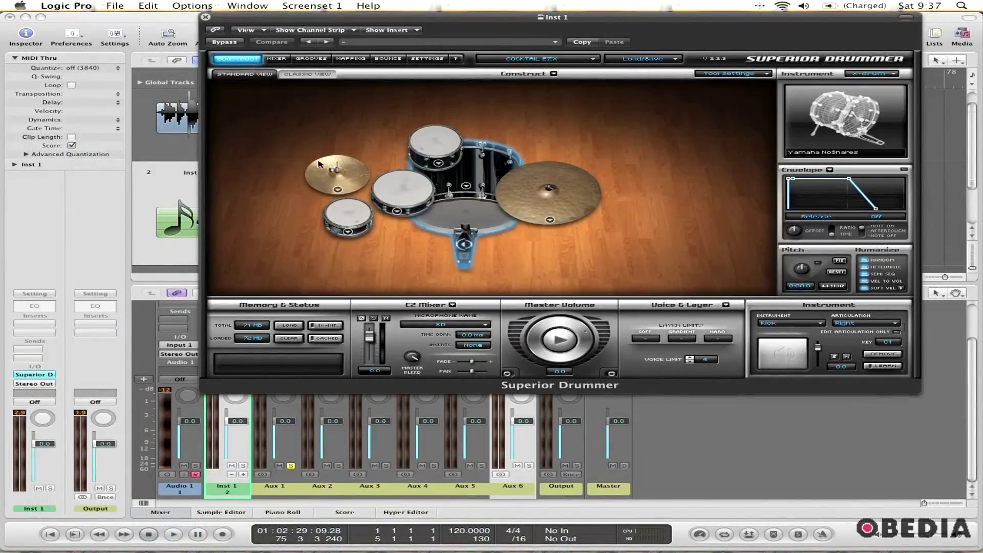
{"action": "left_click", "coordinate": [401, 193]}
{"action": "left_click", "coordinate": [402, 192]}
{"action": "left_click", "coordinate": [347, 224]}
Step: Close Superior Drummer and insert the Stereo Echo effect on Aux 1
{"action": "left_click", "coordinate": [206, 17]}
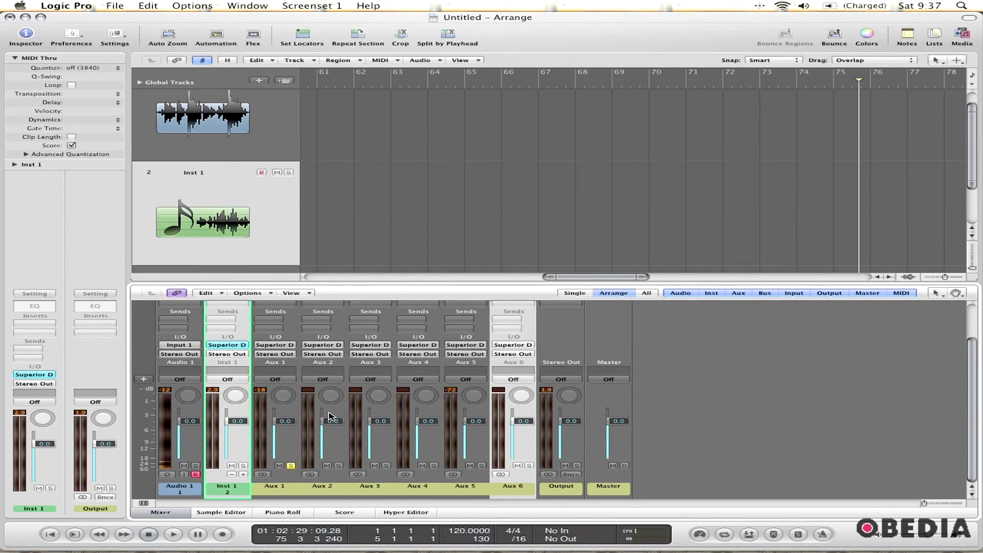
{"action": "scroll", "coordinate": [377, 407], "scroll_direction": "up", "scroll_amount": 3}
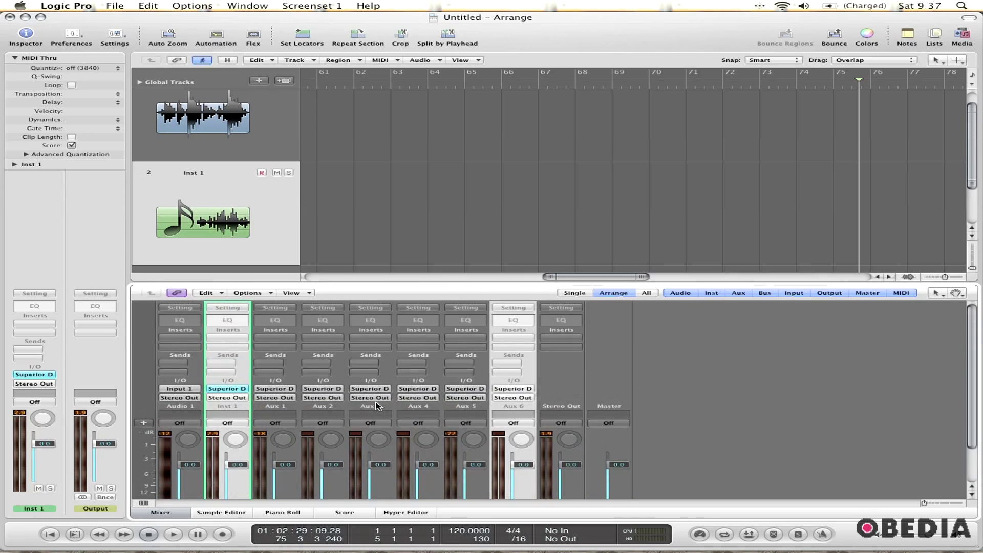
{"action": "left_click", "coordinate": [275, 338]}
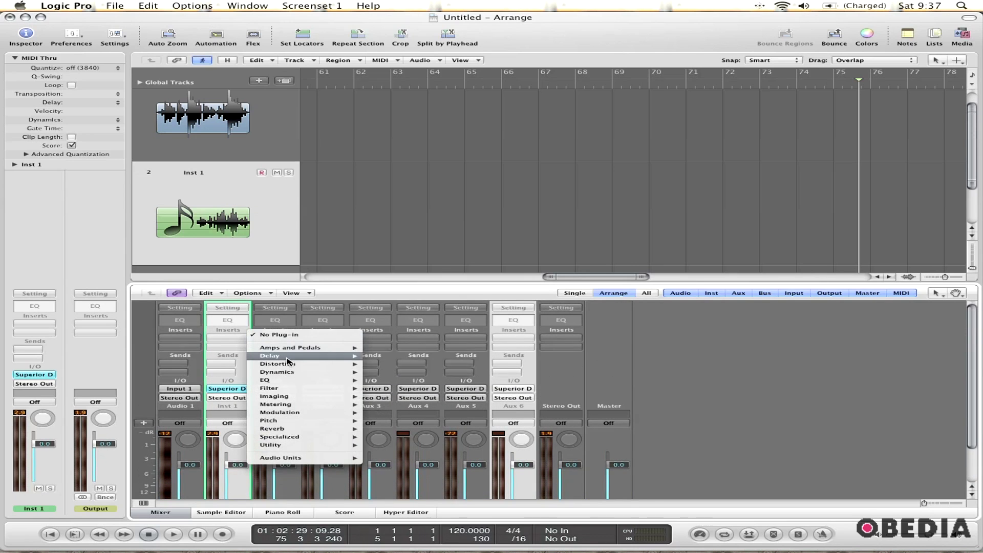
{"action": "mouse_move", "coordinate": [289, 357]}
{"action": "mouse_move", "coordinate": [407, 360]}
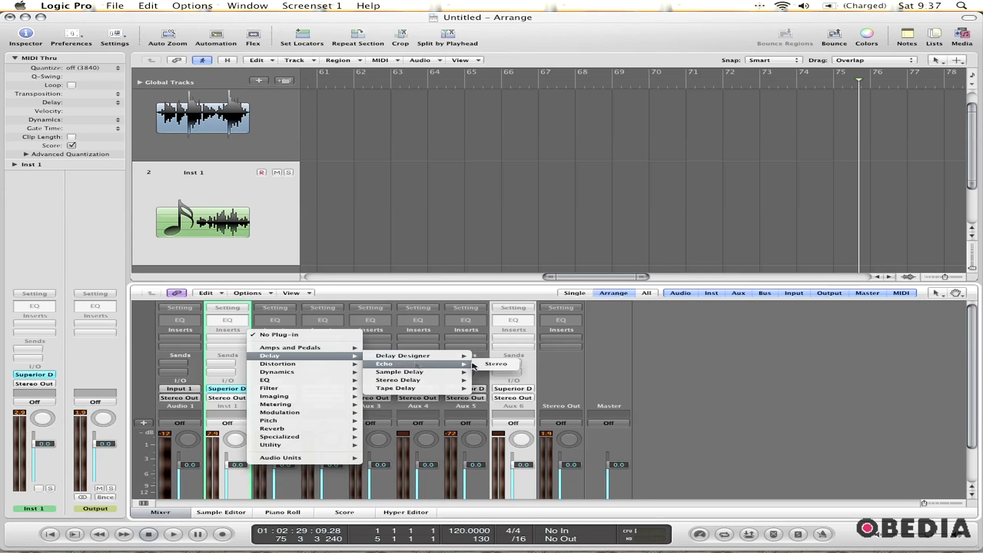
{"action": "left_click", "coordinate": [490, 365]}
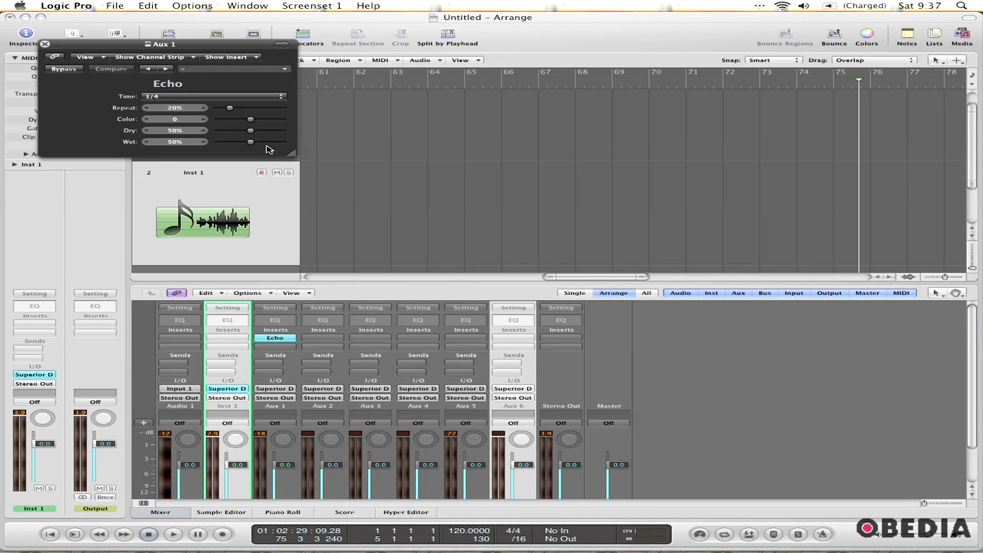
{"action": "scroll", "coordinate": [340, 372], "scroll_direction": "down", "scroll_amount": 3}
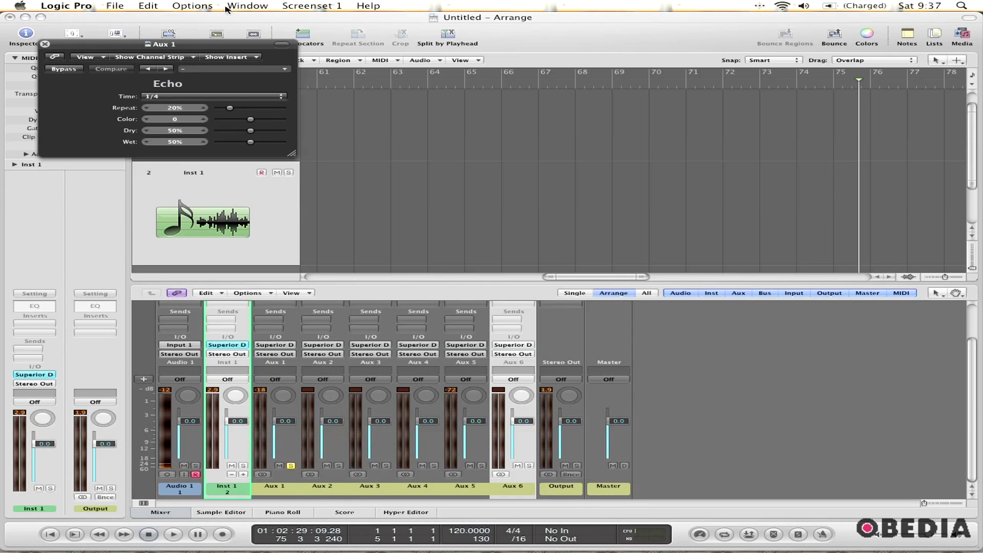
Step: Close the Echo window and bring Superior Drummer's window back up on Inst 1
{"action": "left_click_drag", "start_coordinate": [182, 46], "coordinate": [461, 158]}
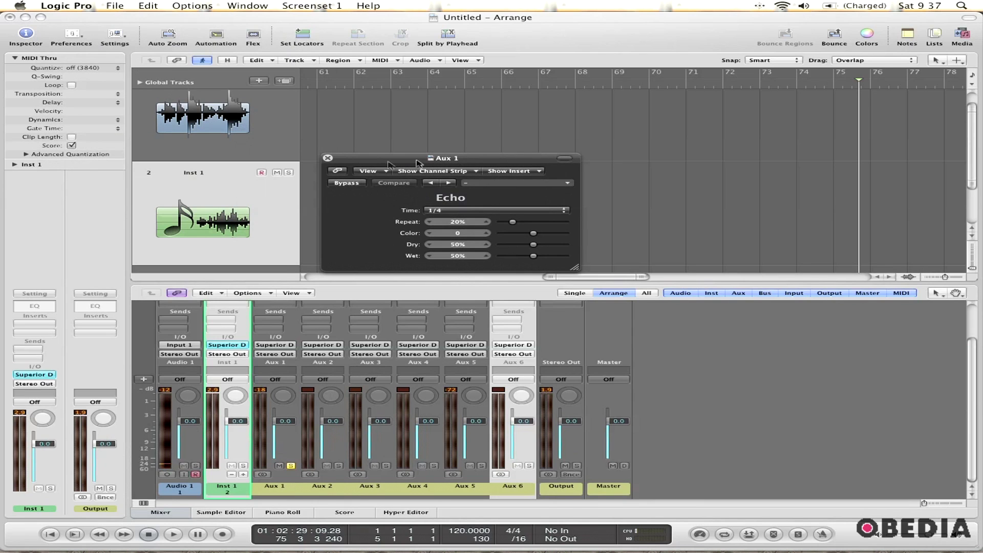
{"action": "left_click", "coordinate": [326, 155]}
{"action": "left_click", "coordinate": [49, 375]}
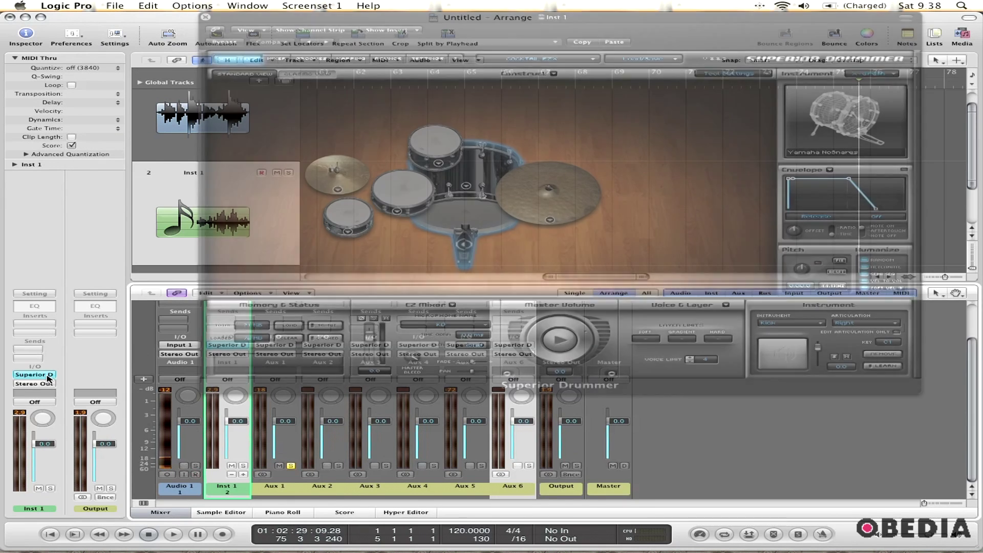
{"action": "left_click_drag", "start_coordinate": [515, 19], "coordinate": [469, 64]}
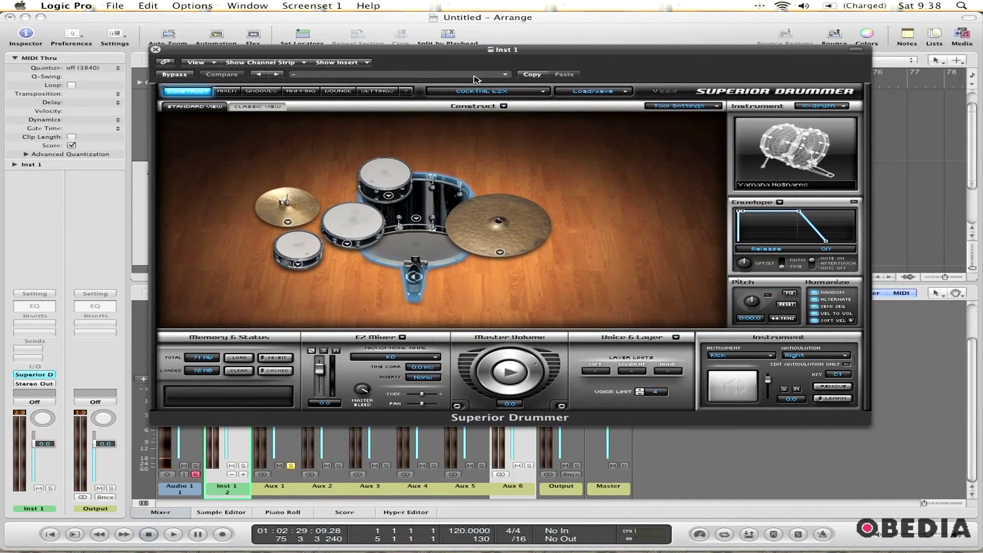